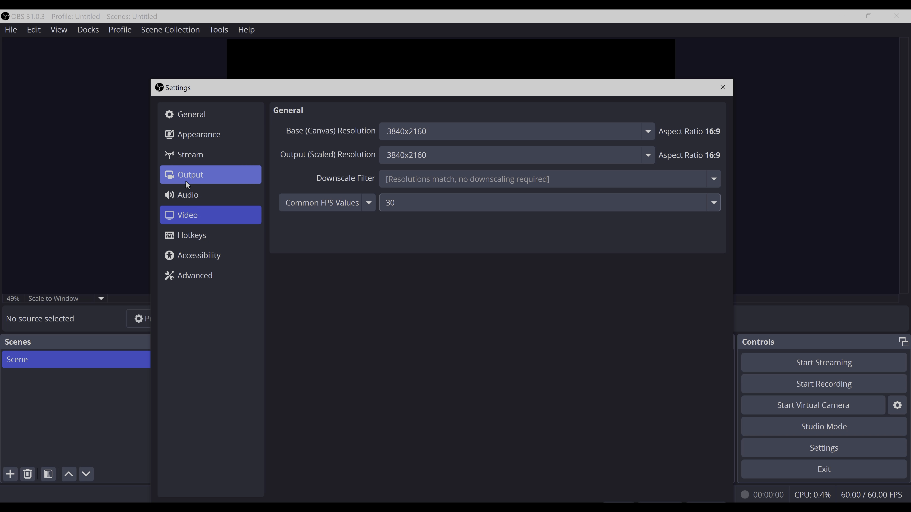
Open the Output settings and review the Output Mode choices, keeping the mode at Simple.
click(188, 173)
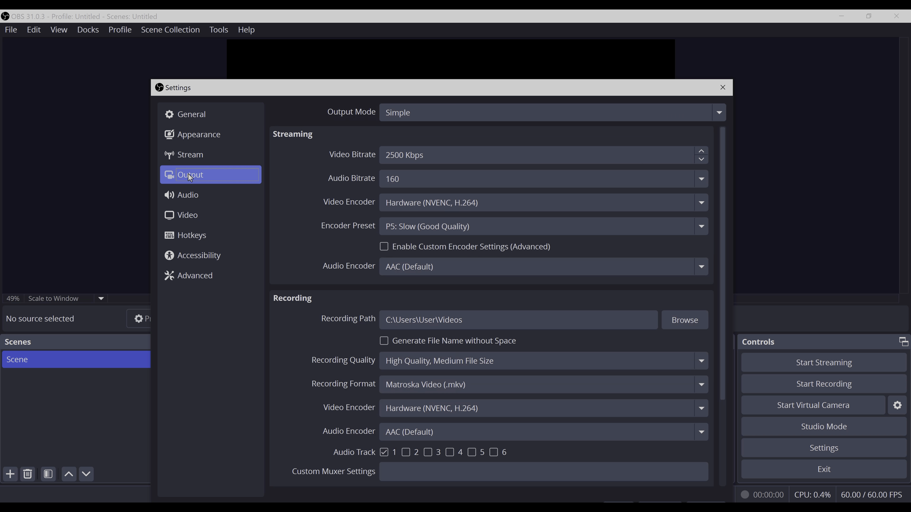
click(415, 111)
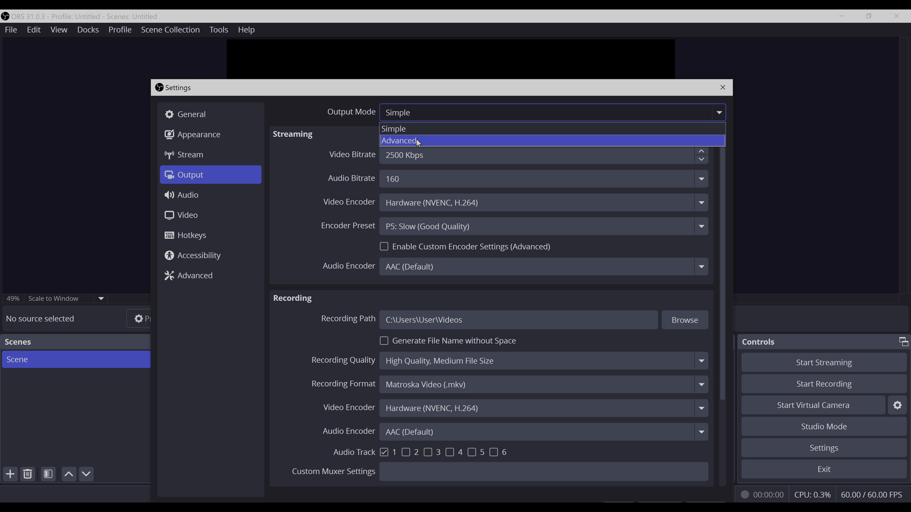
click(304, 110)
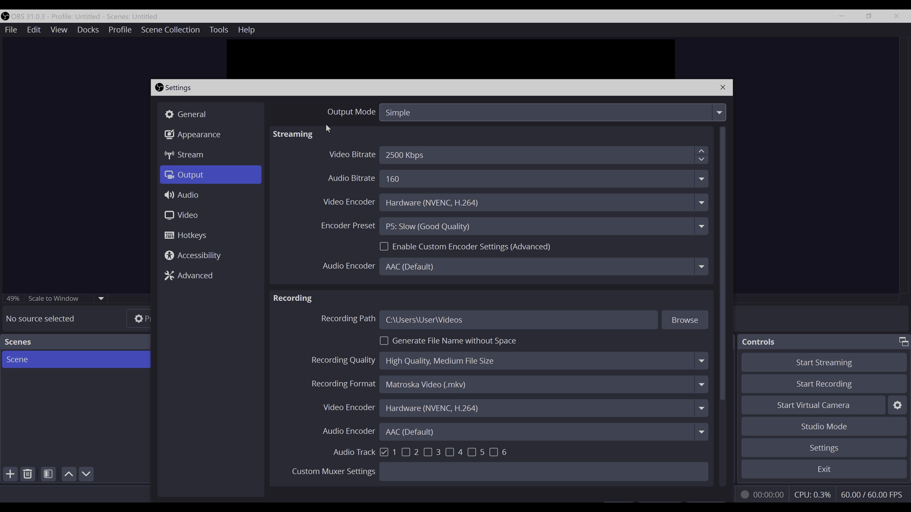
click(416, 112)
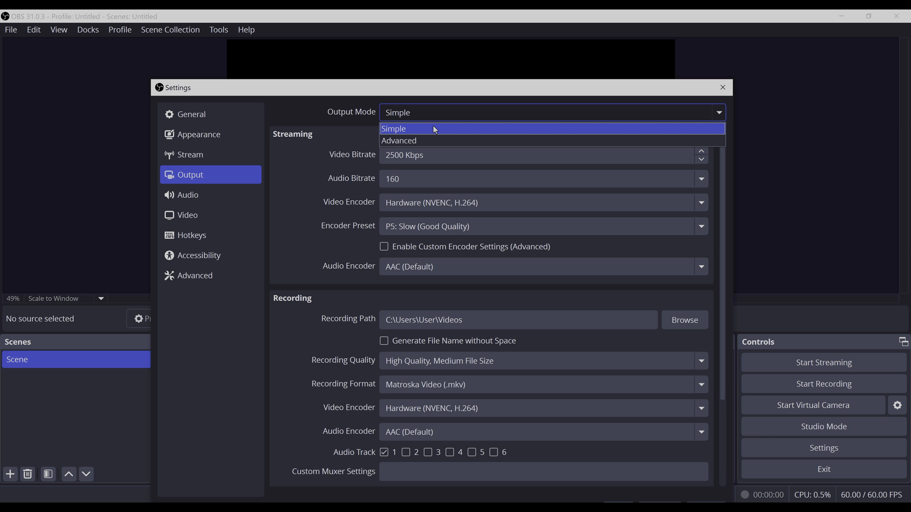
click(401, 134)
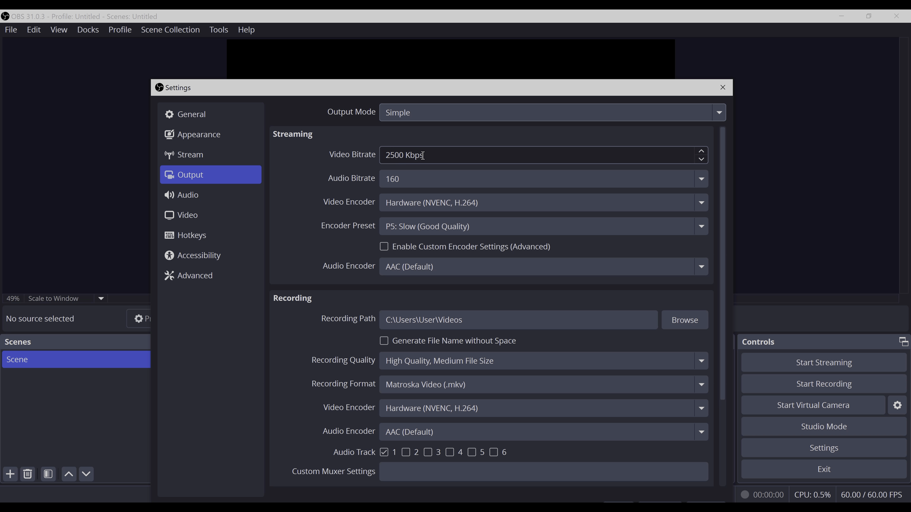
Review the streaming bitrate and the recording section, including the recording video encoder options, without changing them.
click(404, 156)
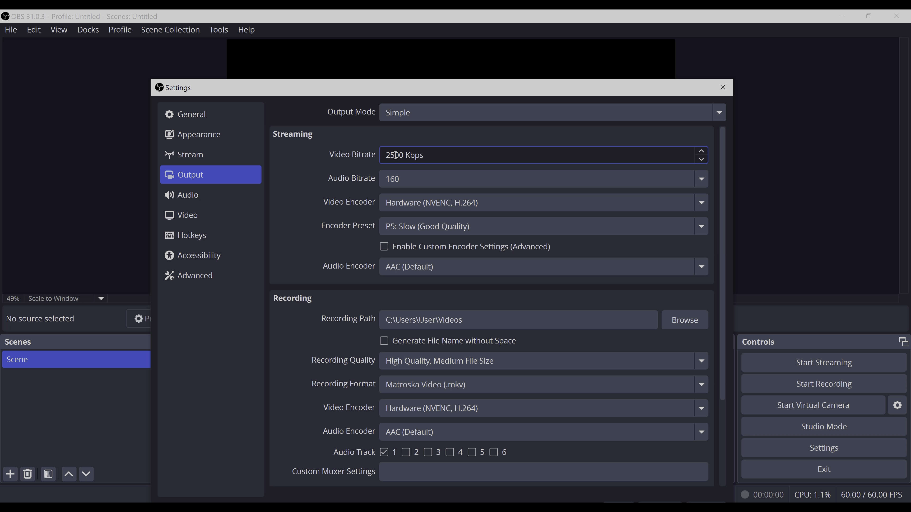
drag(395, 155, 376, 159)
click(360, 139)
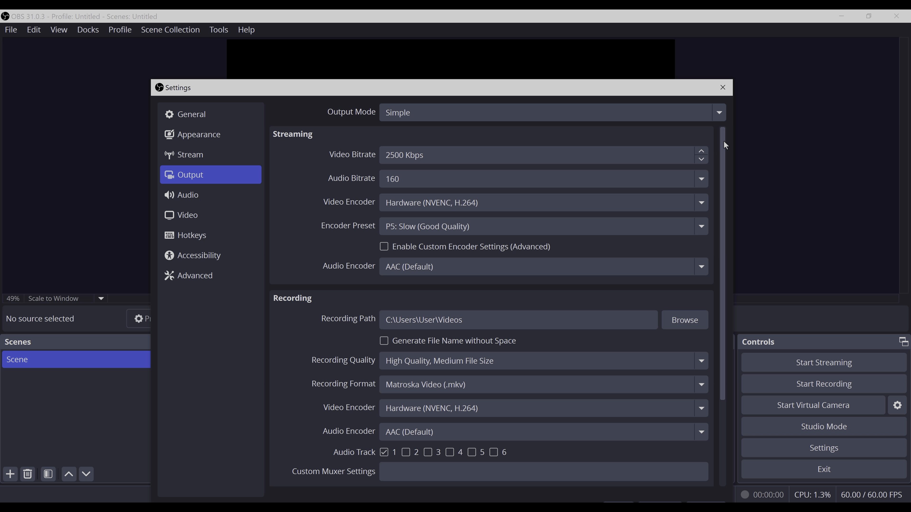
drag(722, 142, 725, 230)
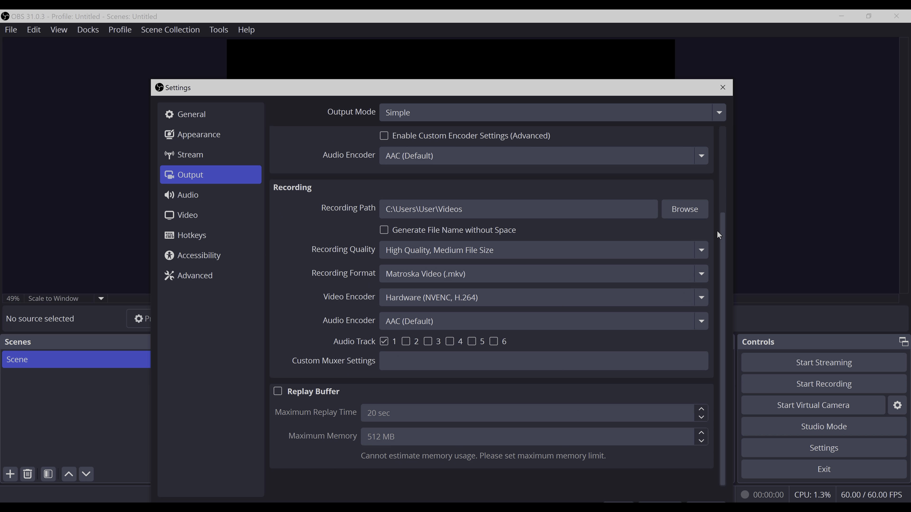
click(475, 211)
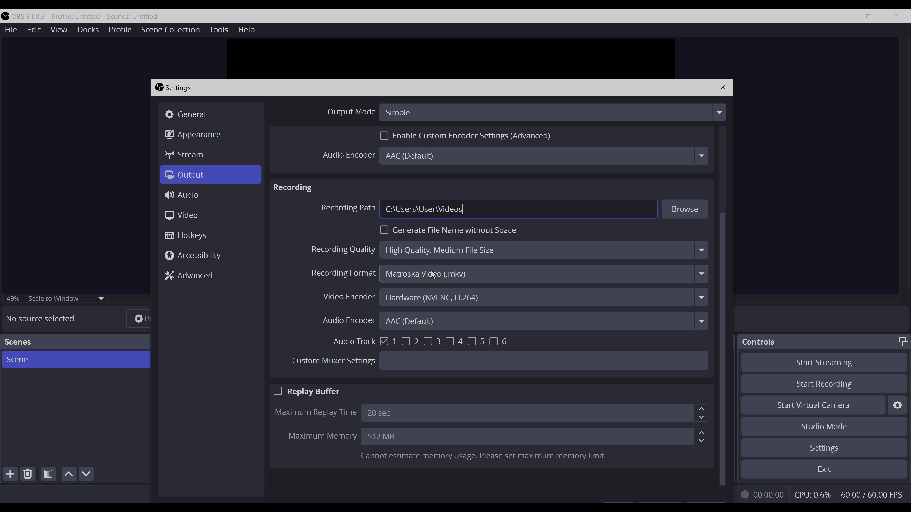
click(423, 300)
click(422, 300)
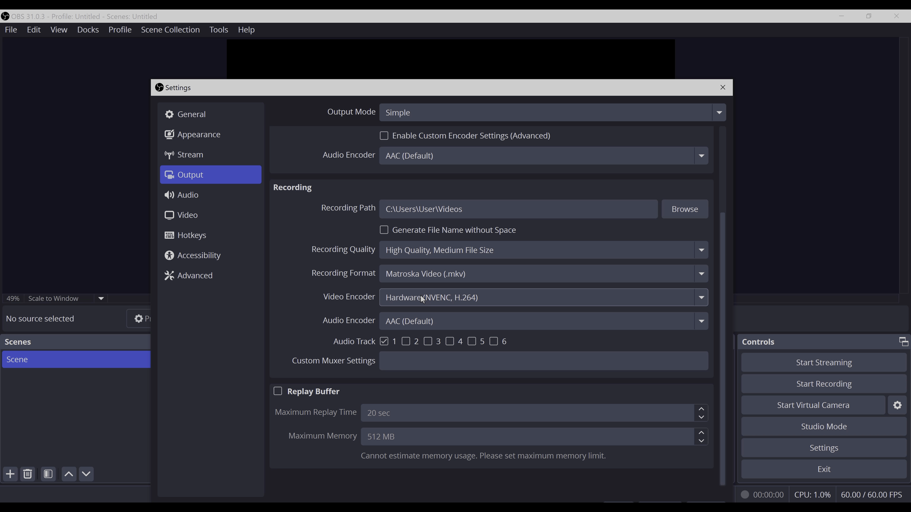
click(423, 300)
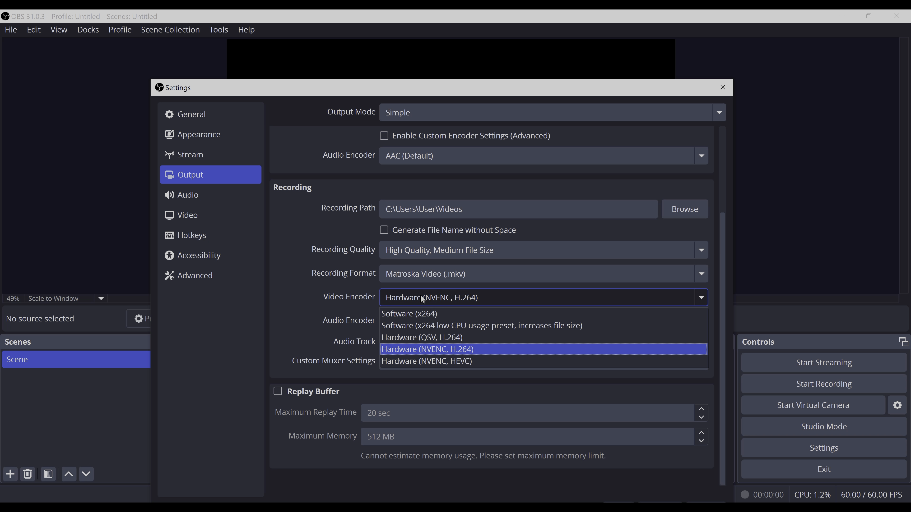
click(421, 296)
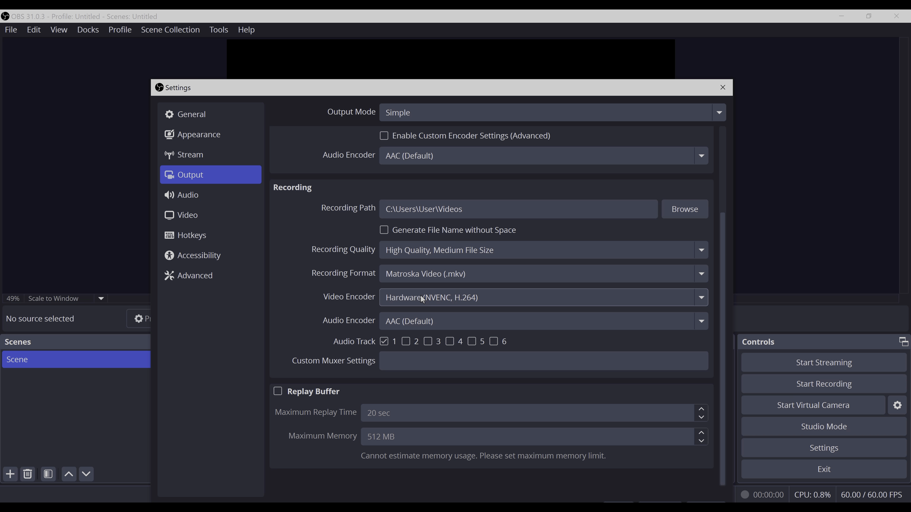
click(422, 300)
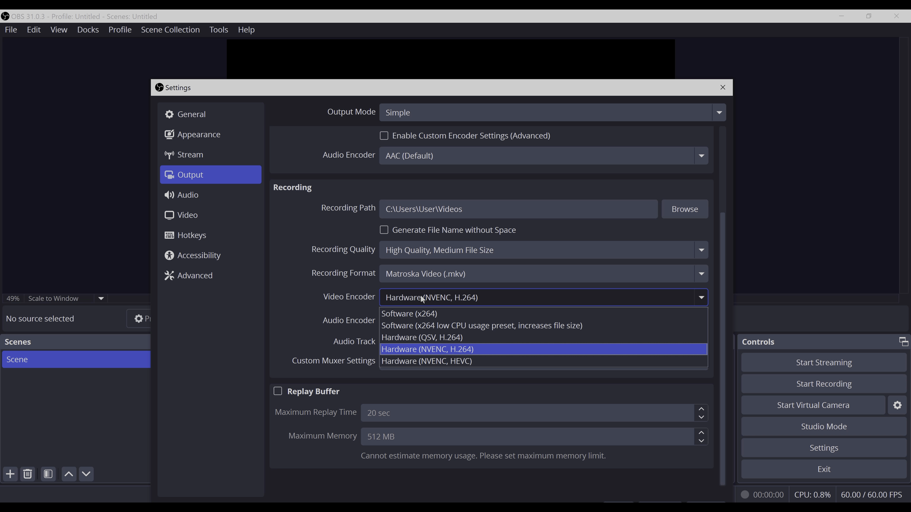
click(422, 300)
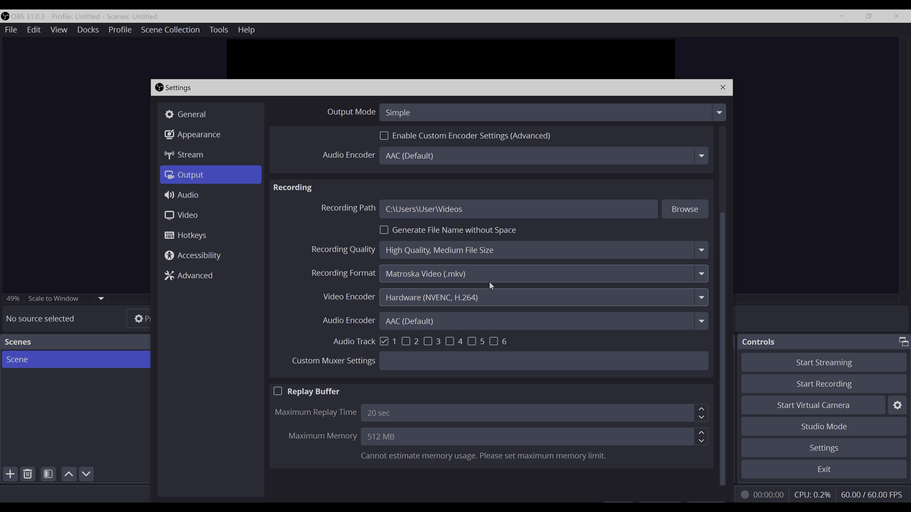
Set the Mic/Auxiliary Audio device to Analogue 1 + 2 (Focusrite USB Audio) in the audio settings.
click(197, 201)
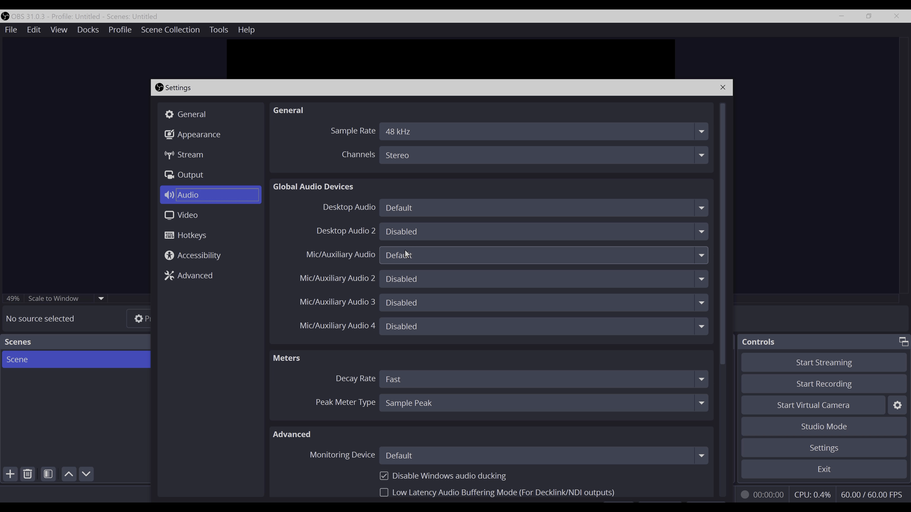
click(419, 256)
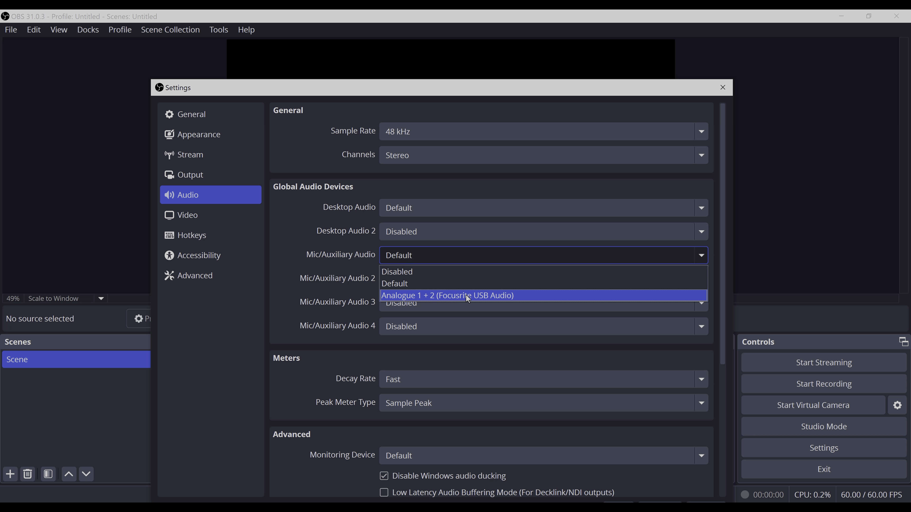
click(488, 297)
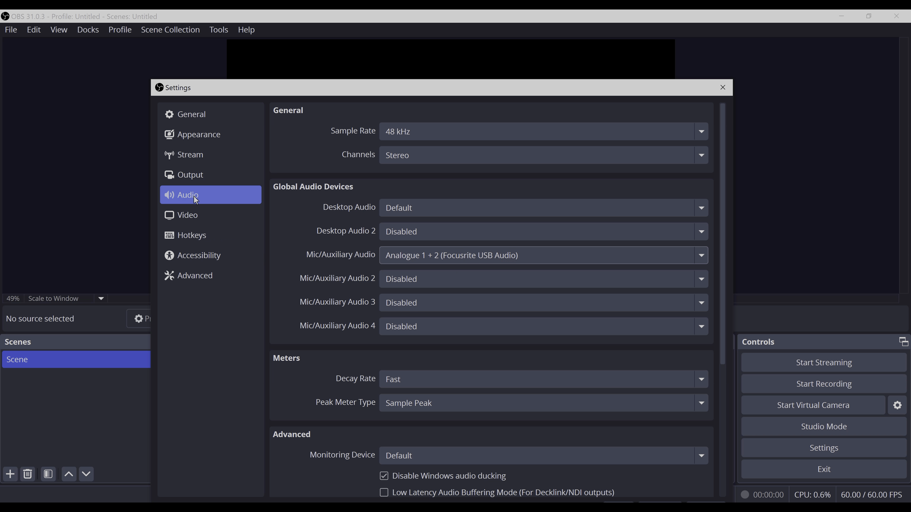
Enable automatic remuxing of recordings to mp4 in the advanced settings.
click(205, 275)
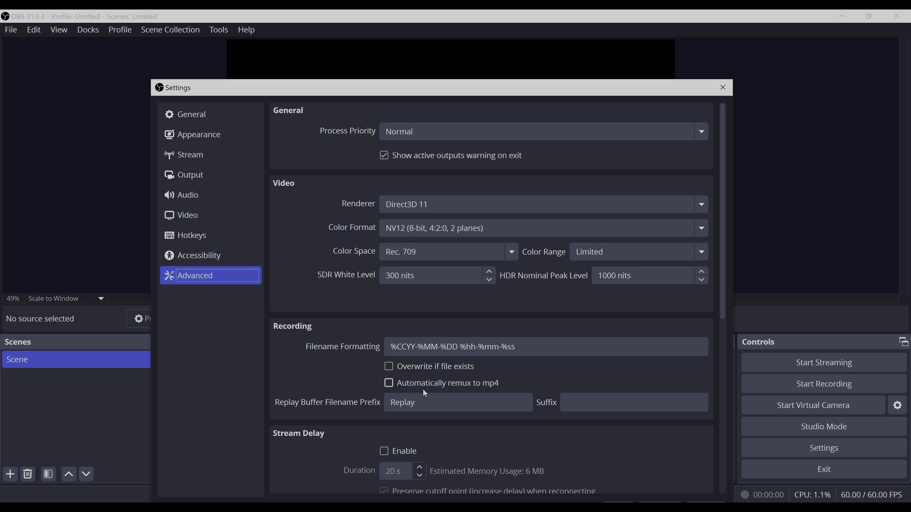
click(389, 384)
Look through the Output, Video, Stream and Appearance settings pages.
click(190, 178)
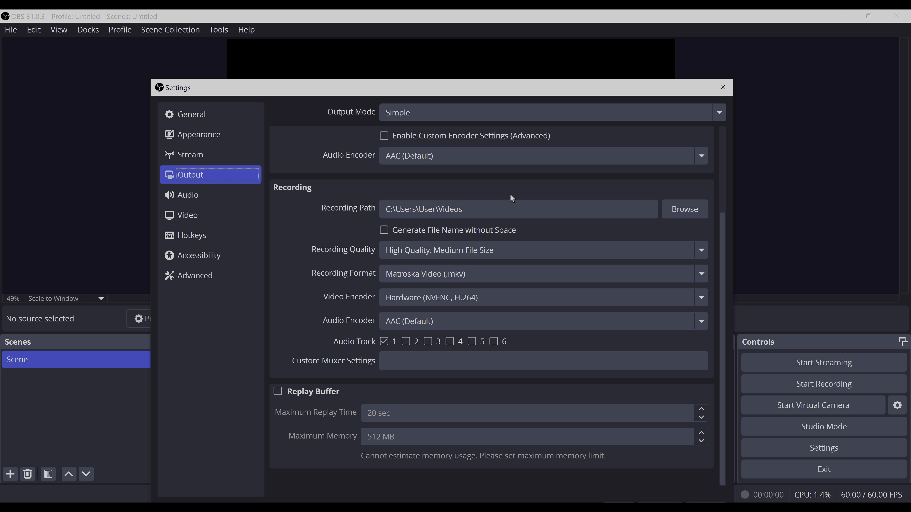
click(187, 219)
click(202, 161)
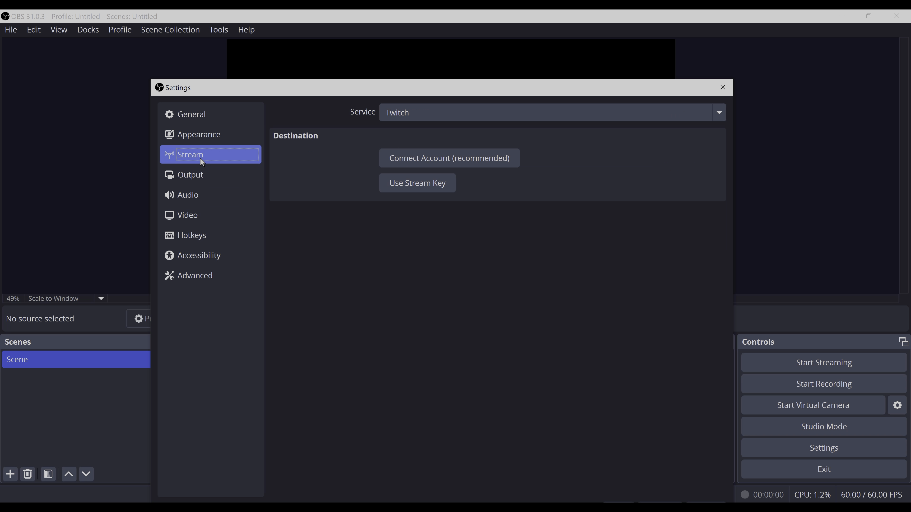
click(201, 135)
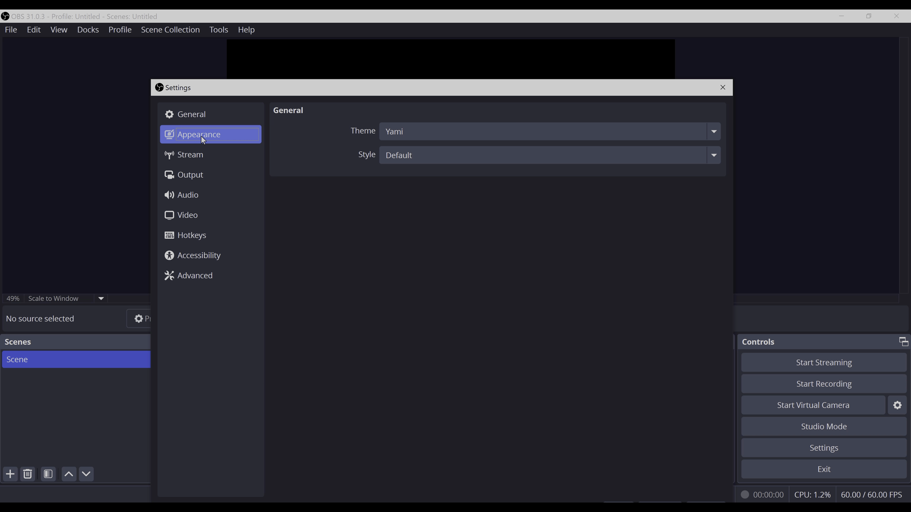
click(215, 176)
click(197, 195)
click(201, 215)
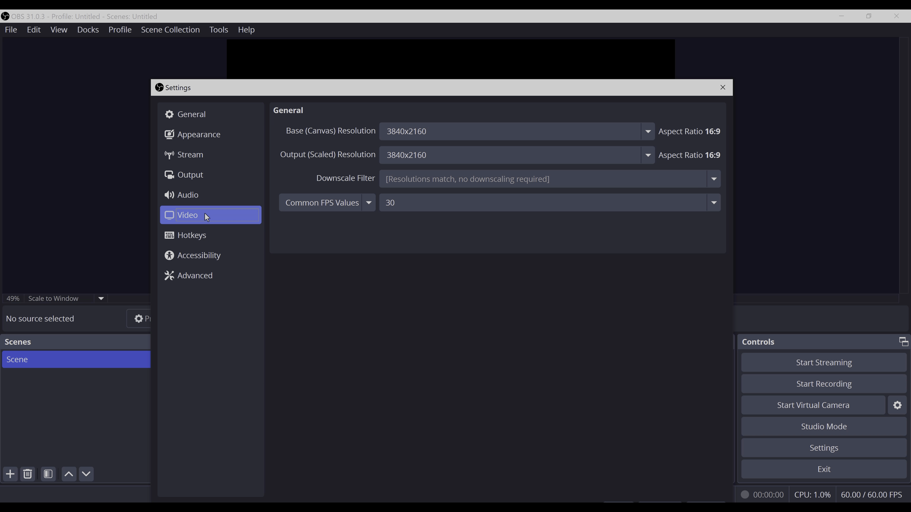
Apply the changed settings and close the Settings dialog.
drag(452, 94, 448, 33)
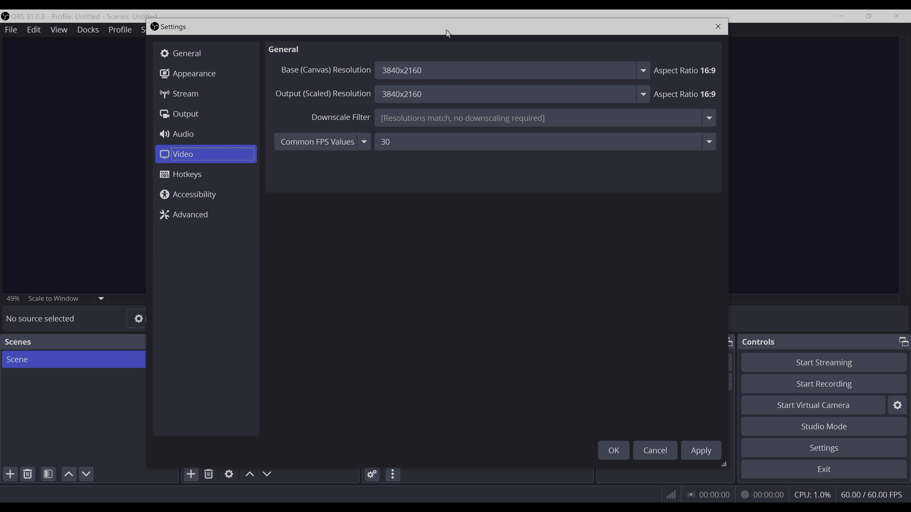
click(702, 451)
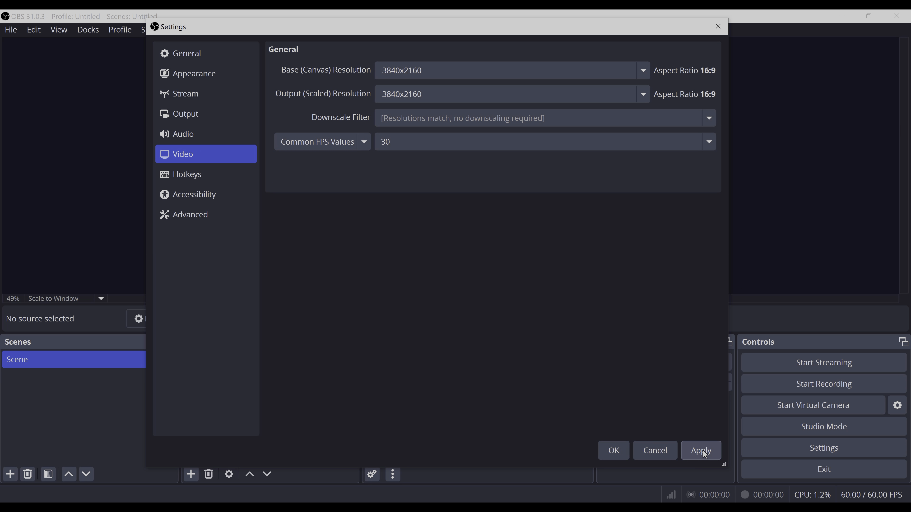
click(620, 454)
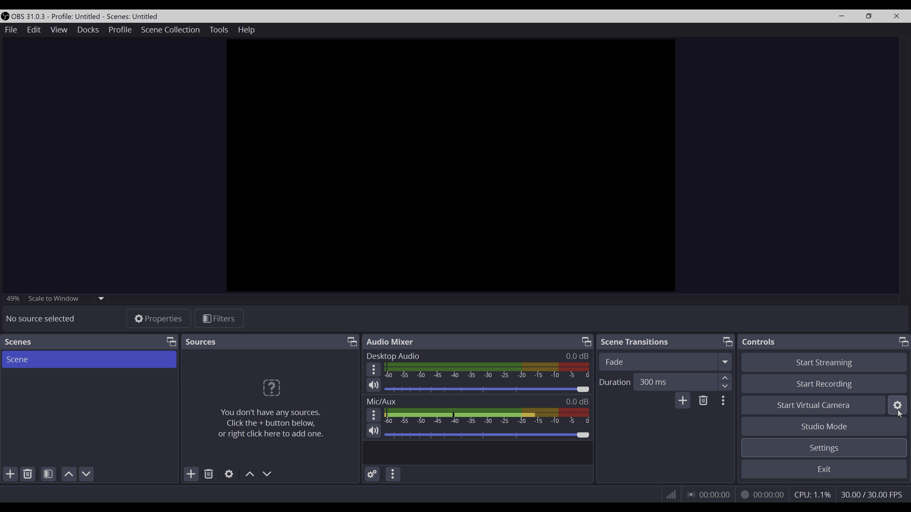
Rename the default scene as screen_and_audio.
double_click(23, 361)
right_click(24, 364)
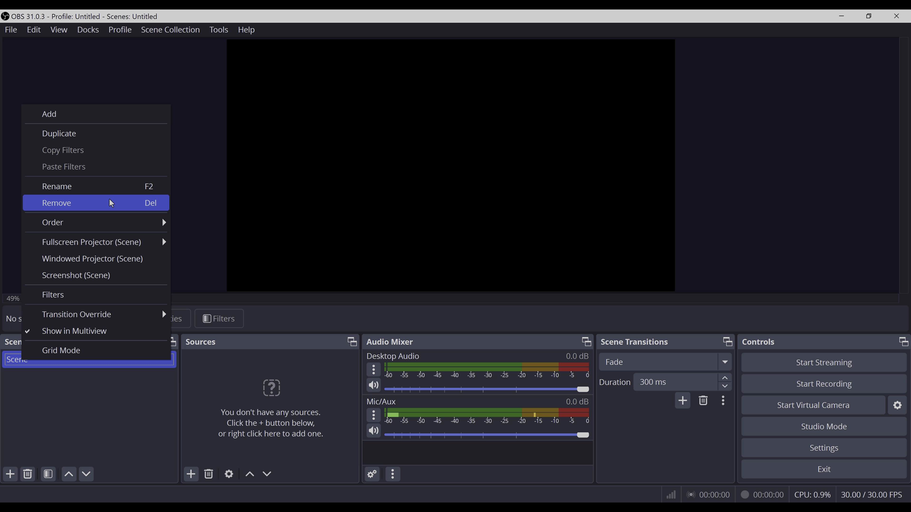
click(59, 192)
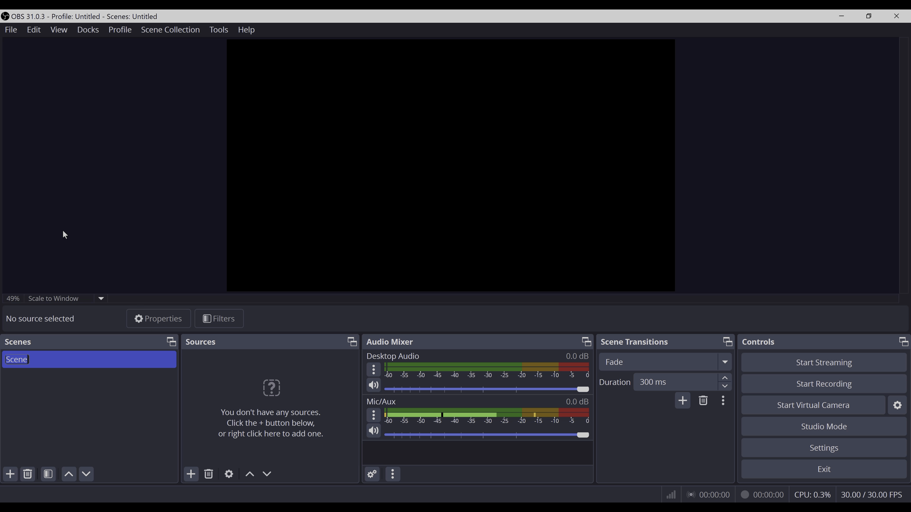
text(Screen)
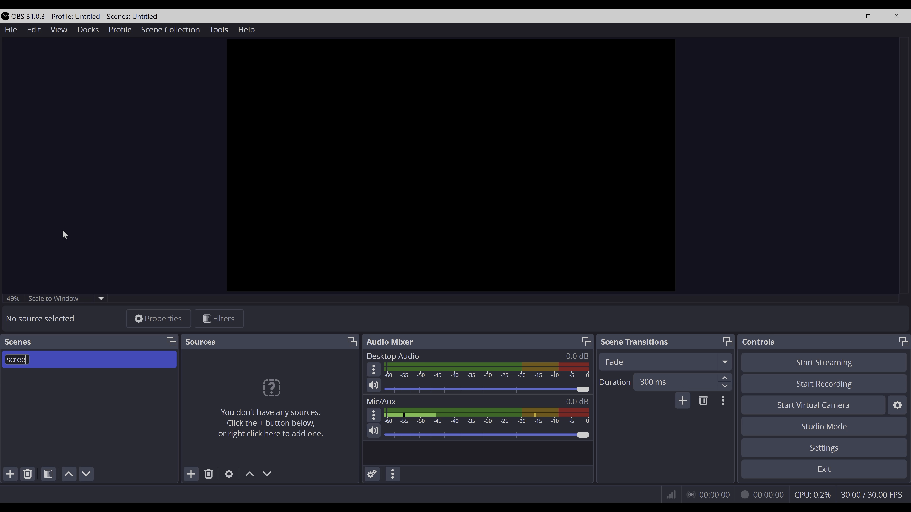
text(_and)
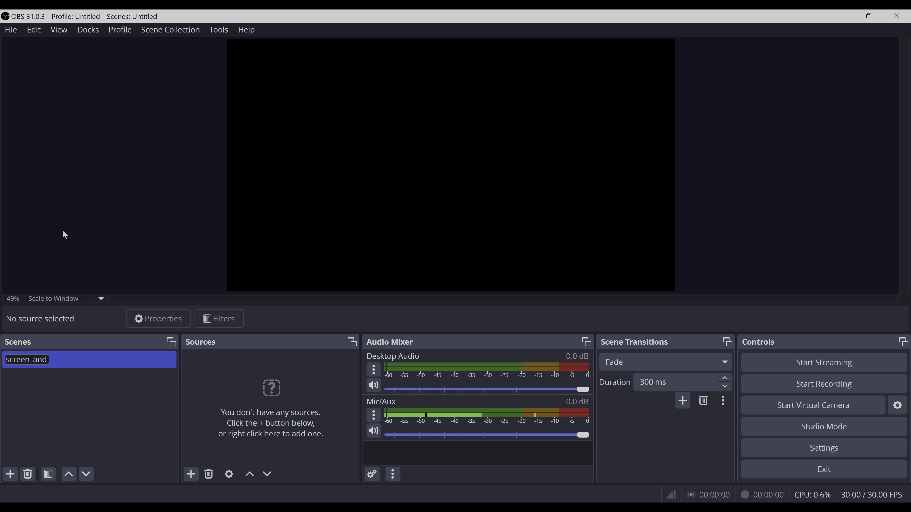
text(_audio)
key(Return)
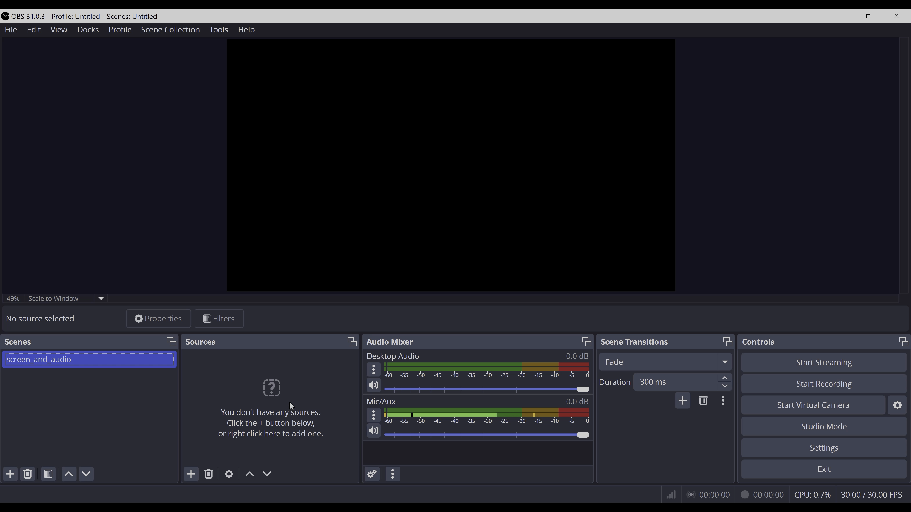
Add a new Display Capture source named full_display_4k to the scene.
click(195, 477)
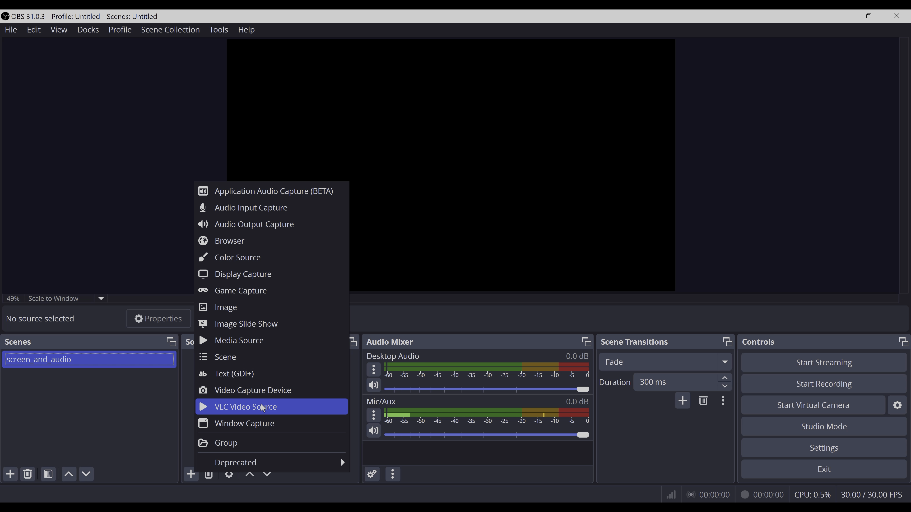
click(245, 275)
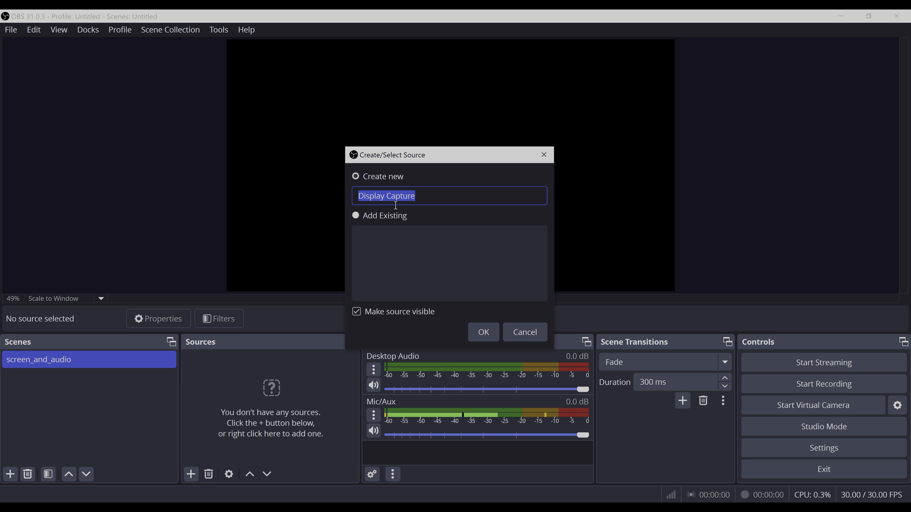
text(full)
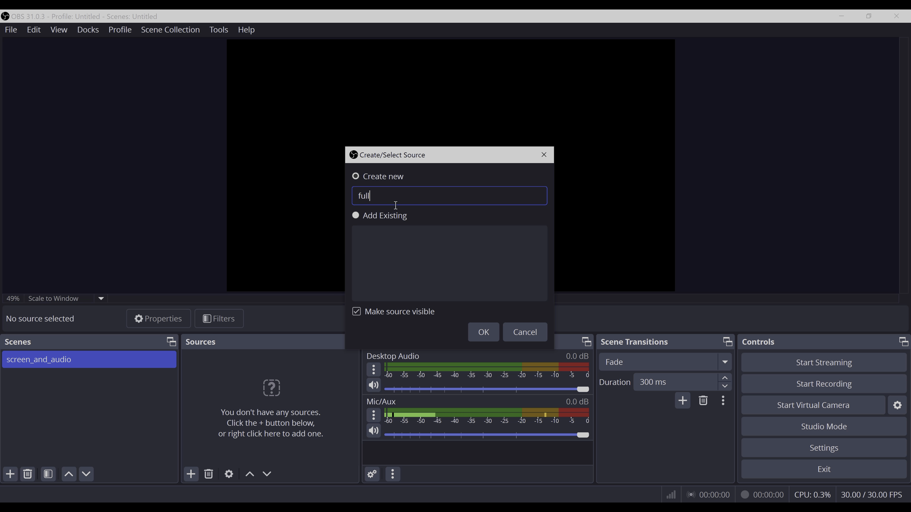
text(_display)
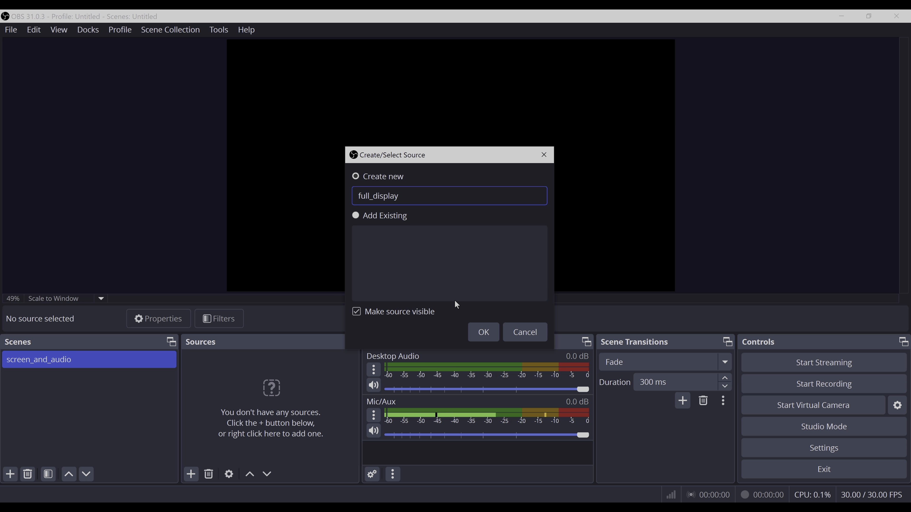
text(_4k)
click(482, 334)
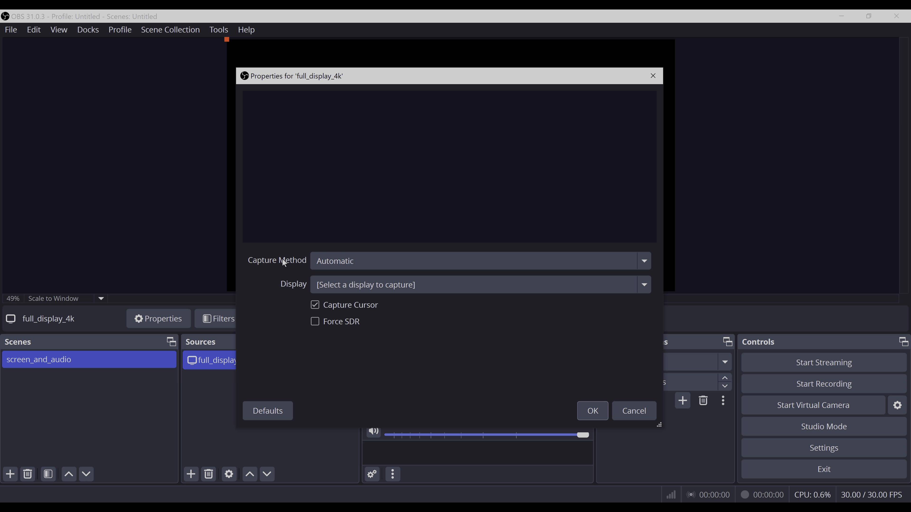
Set the capture's display to the Redmi 27 NU 3840x2160 primary monitor and confirm the properties.
click(368, 287)
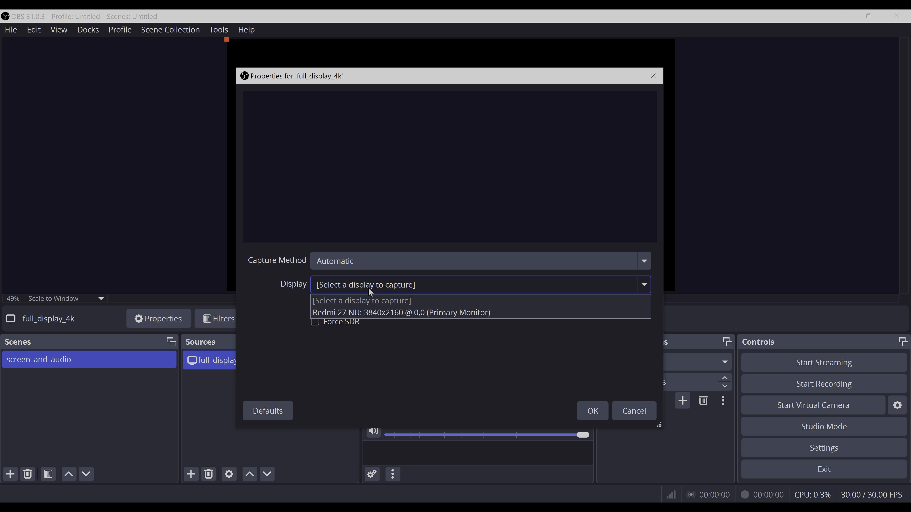
click(417, 312)
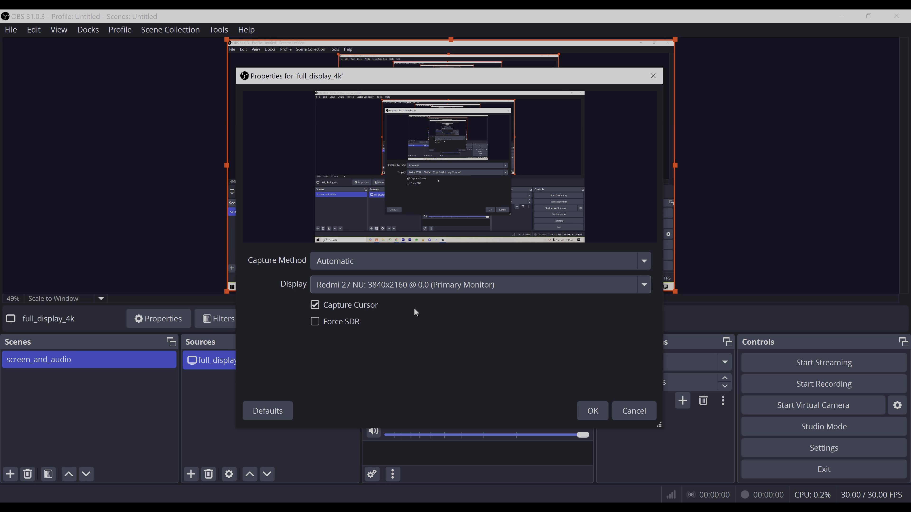
click(593, 411)
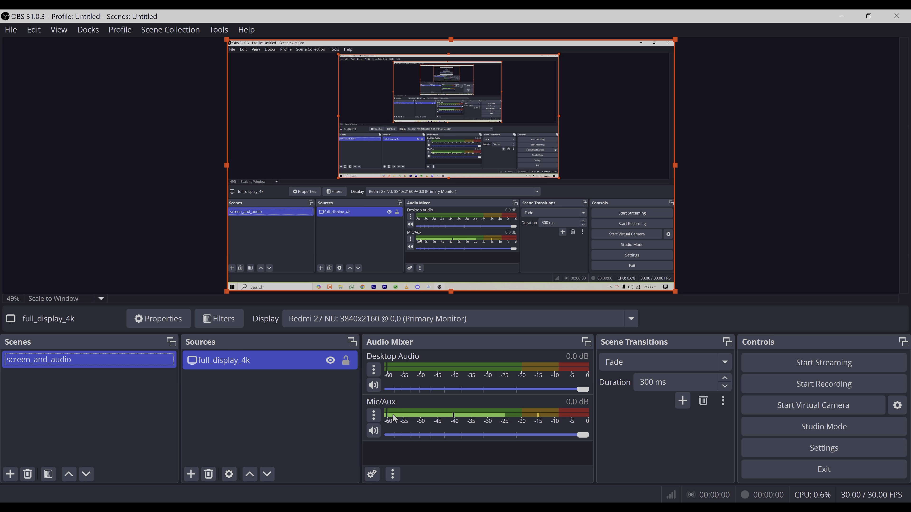
Enable Mono for the Mic/Aux input in Advanced Audio Properties and close the dialog.
click(374, 415)
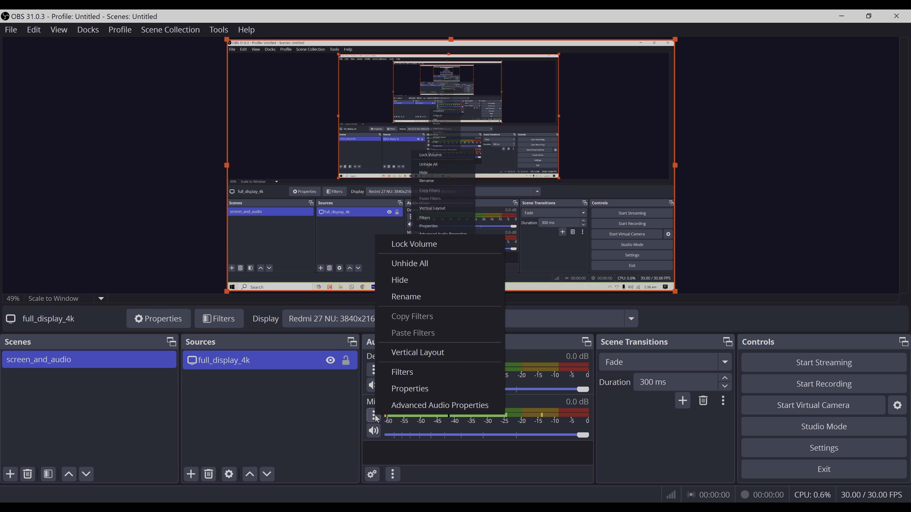
click(407, 409)
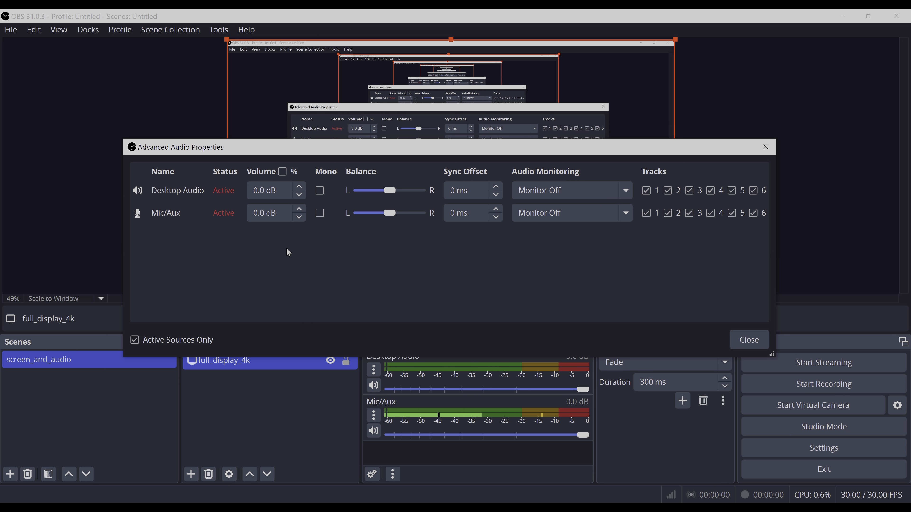
click(319, 213)
click(749, 339)
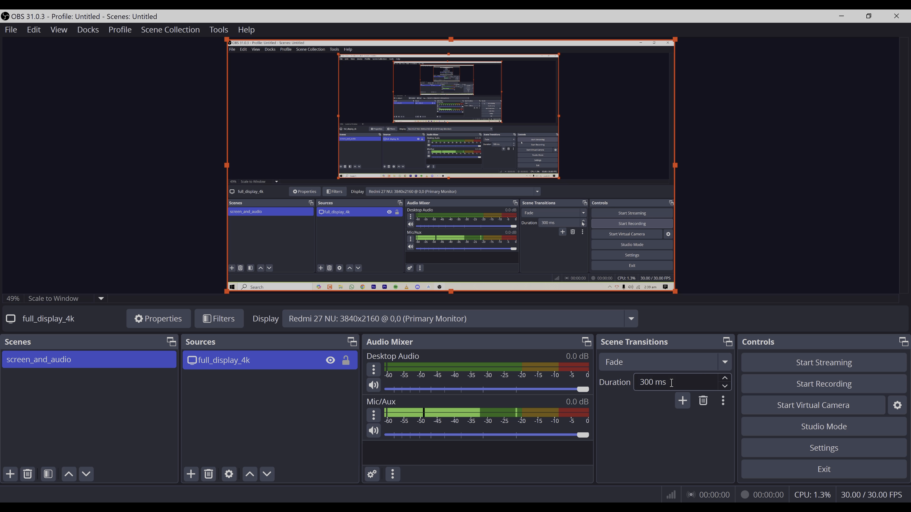
Start a recording and browse the obsproject.com home page as sample footage.
click(835, 385)
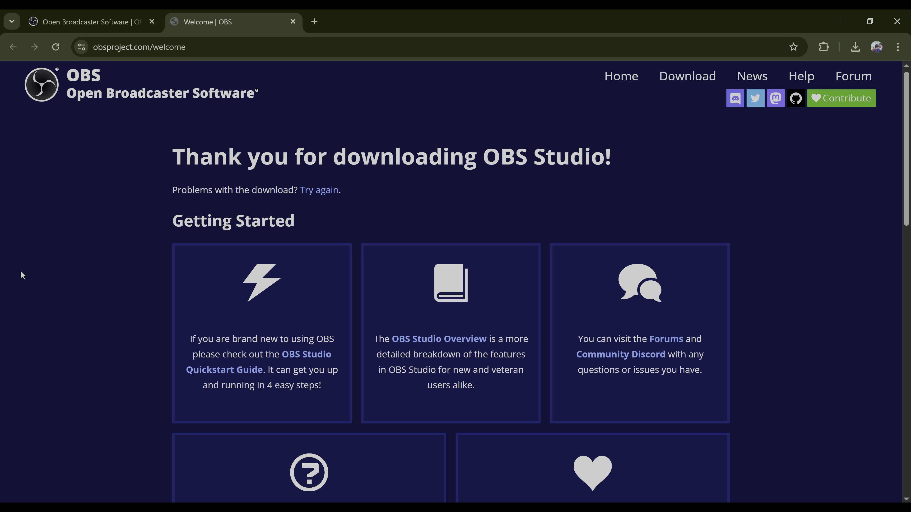
scroll(307, 178, down, 15)
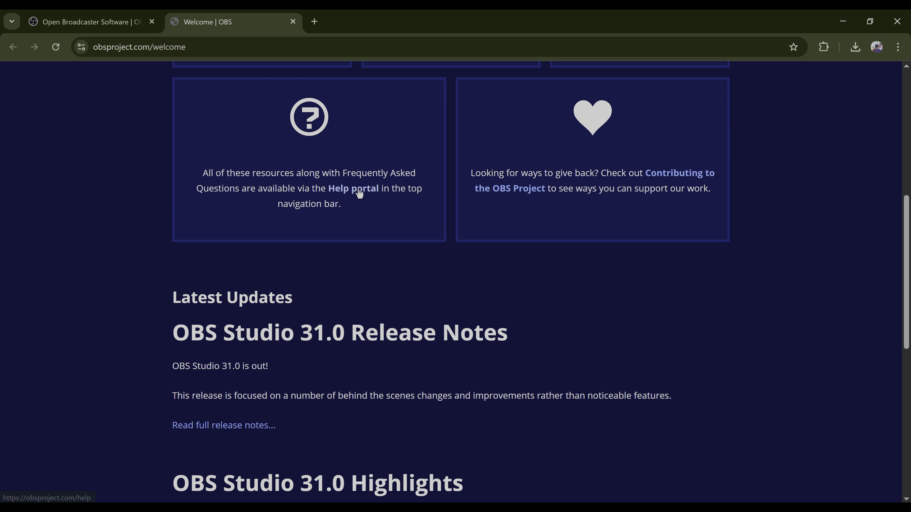
scroll(358, 189, up, 15)
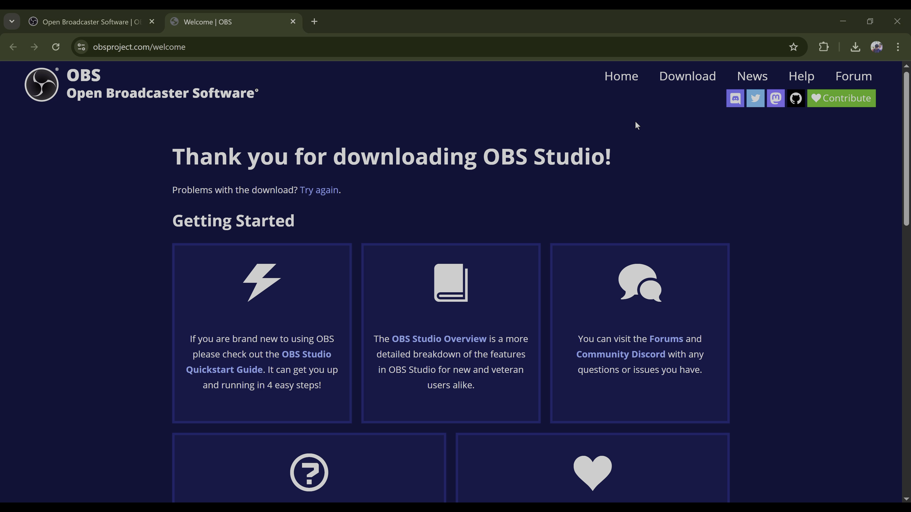
click(624, 78)
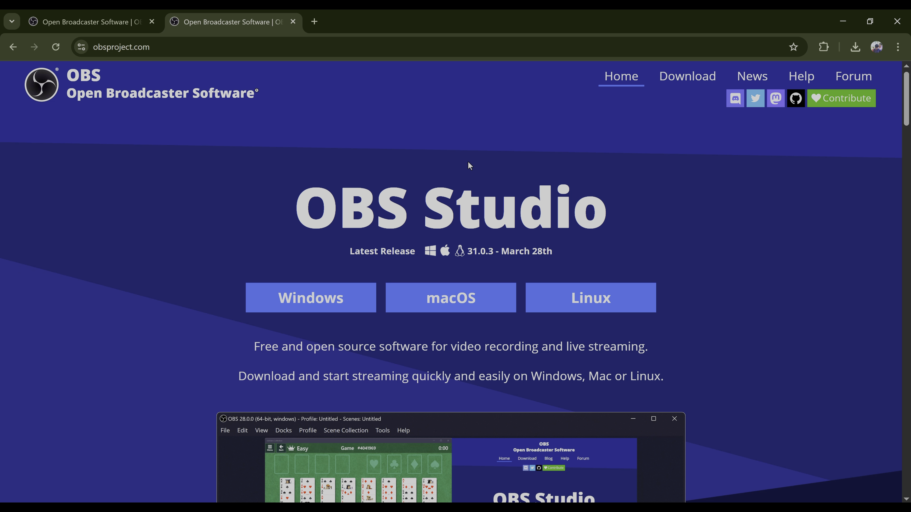
scroll(468, 161, down, 5)
scroll(616, 280, down, 10)
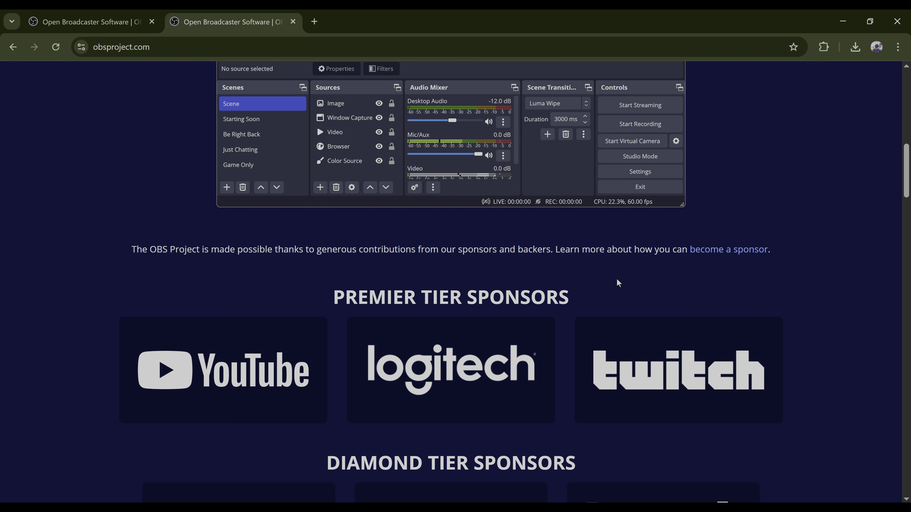
scroll(397, 239, down, 2)
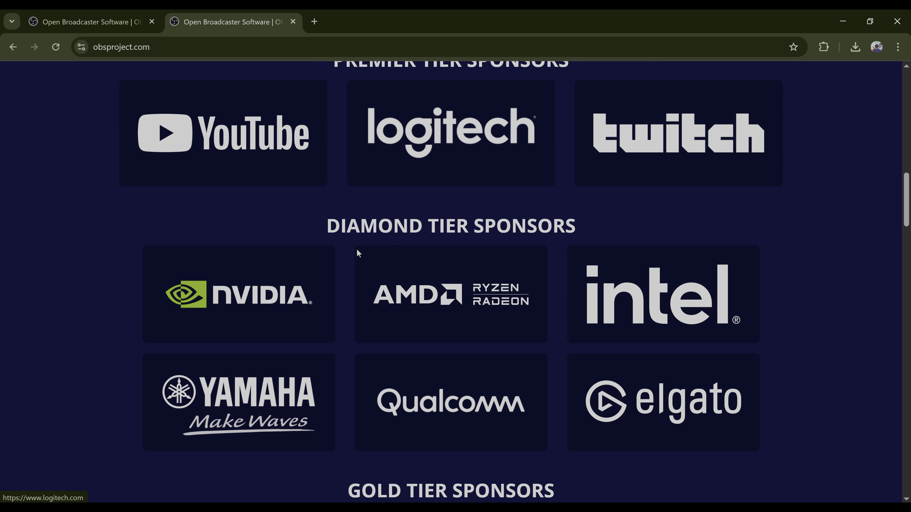
scroll(394, 246, up, 2)
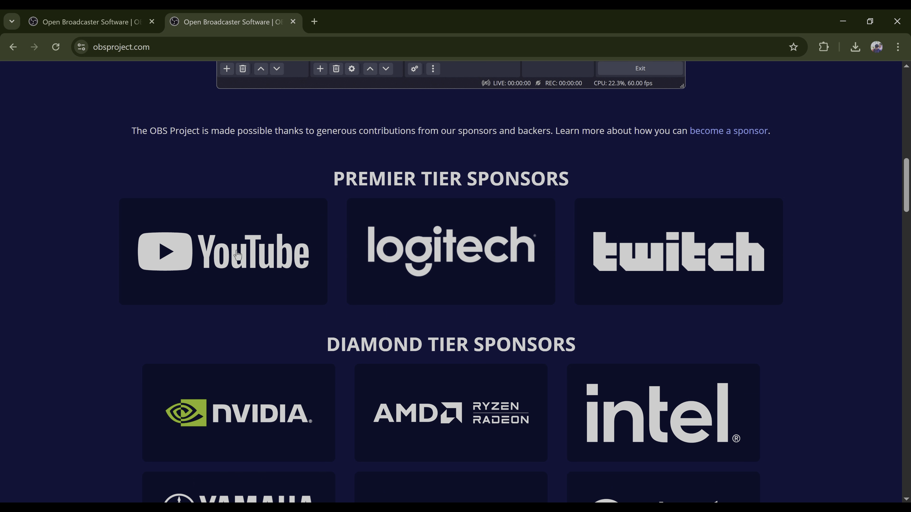
scroll(663, 264, down, 2)
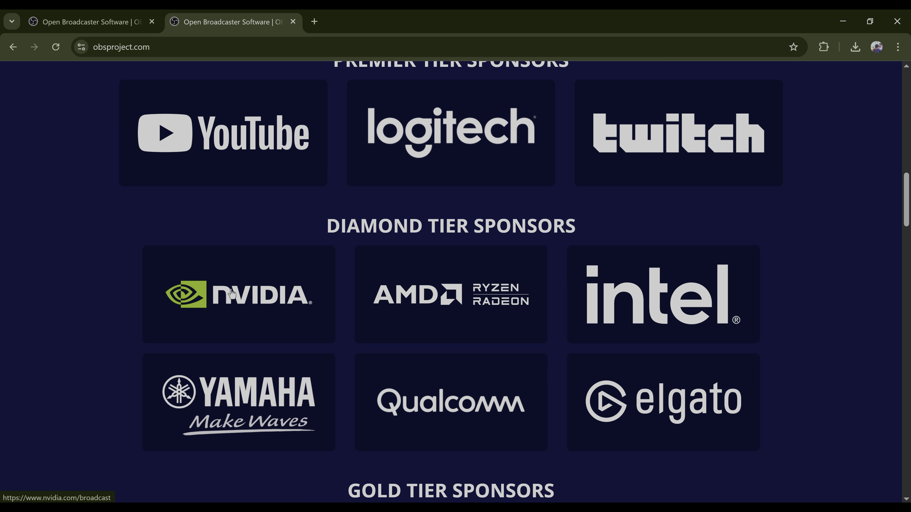
scroll(374, 317, up, 4)
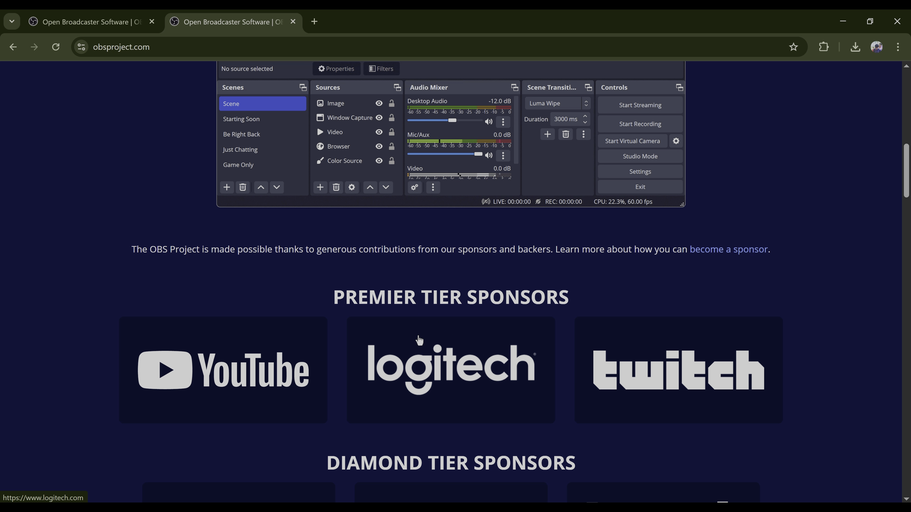
scroll(491, 329, down, 4)
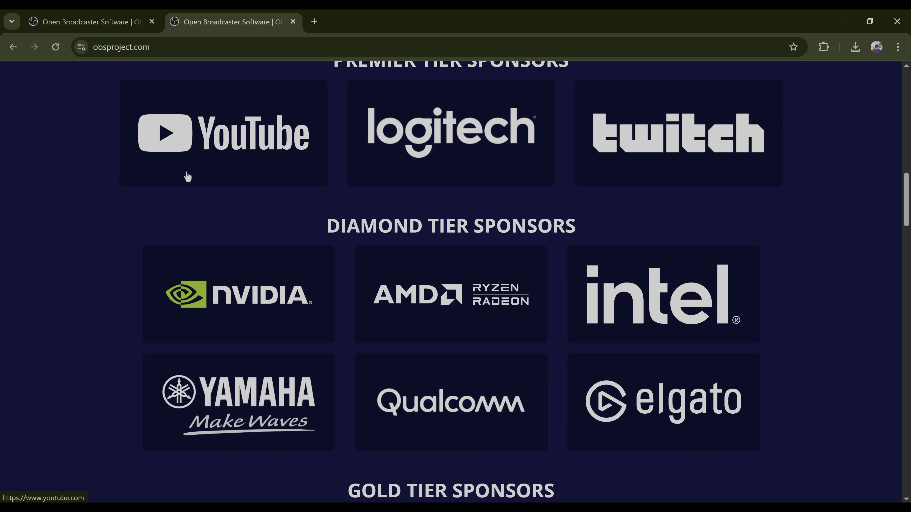
scroll(793, 196, up, 2)
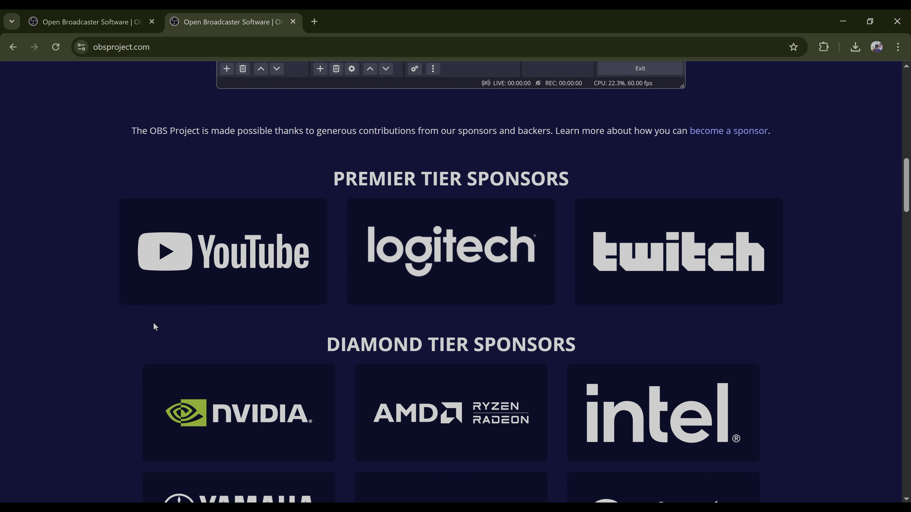
scroll(153, 323, down, 2)
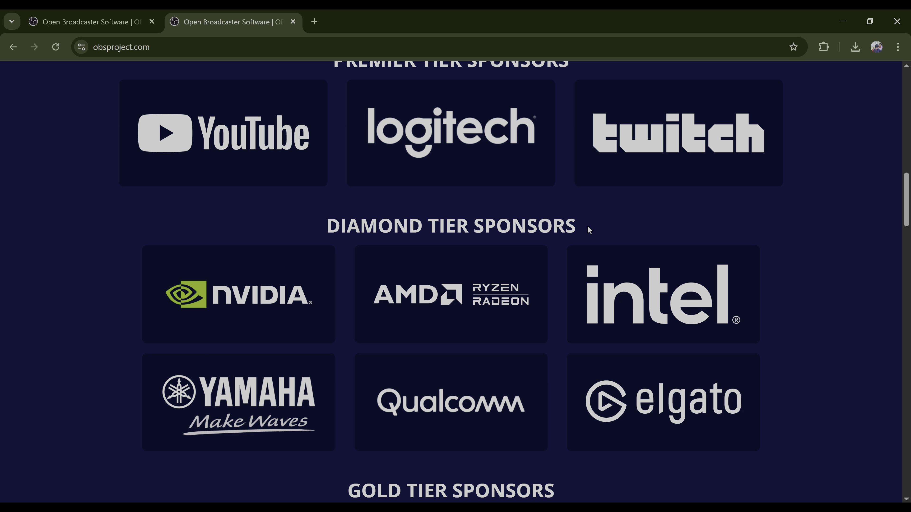
drag(631, 226, 333, 224)
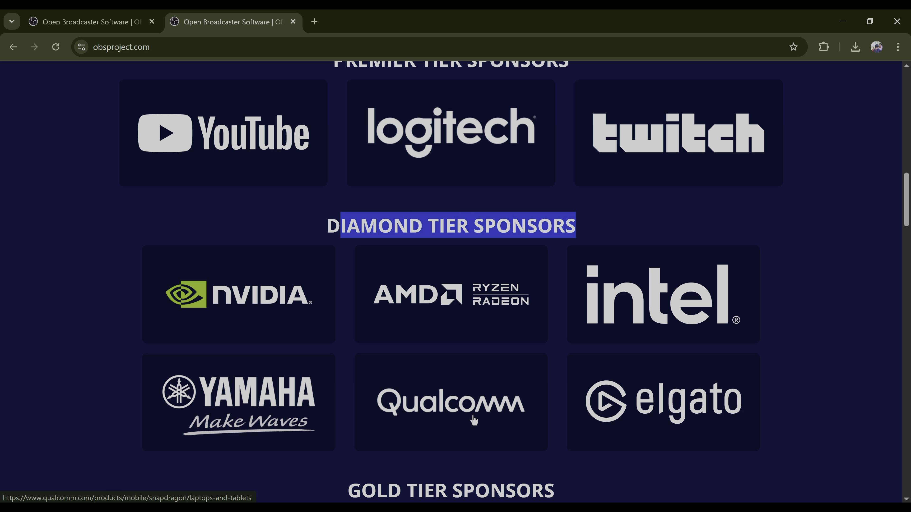
Stop the recording and open the folder containing the remuxed mp4 file.
key(alt+Tab)
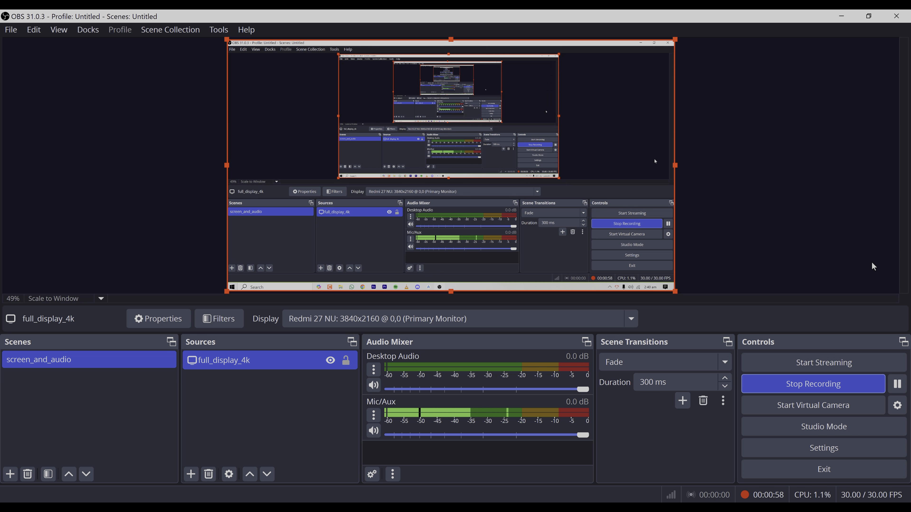
click(824, 387)
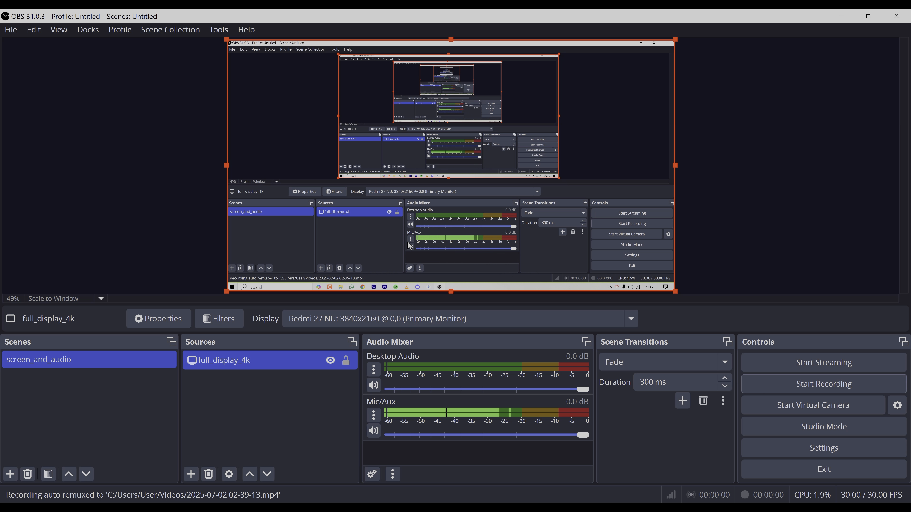
click(230, 510)
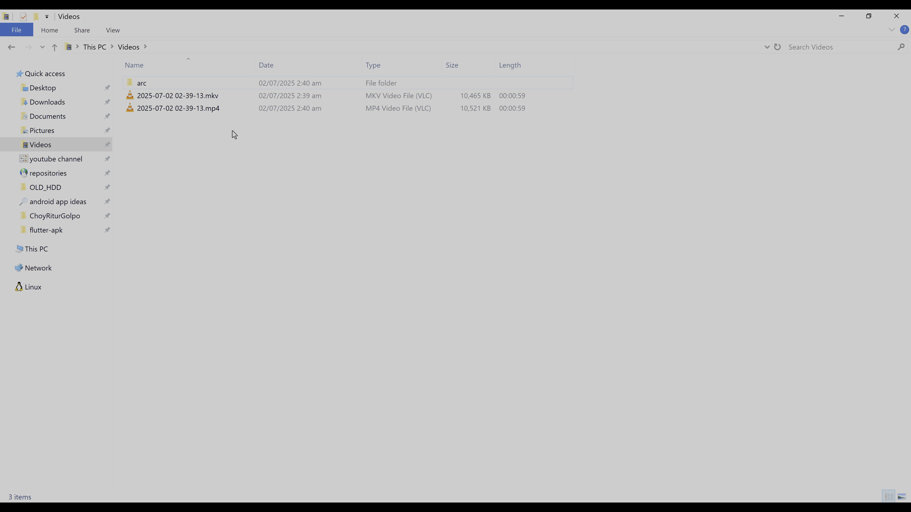
double_click(164, 104)
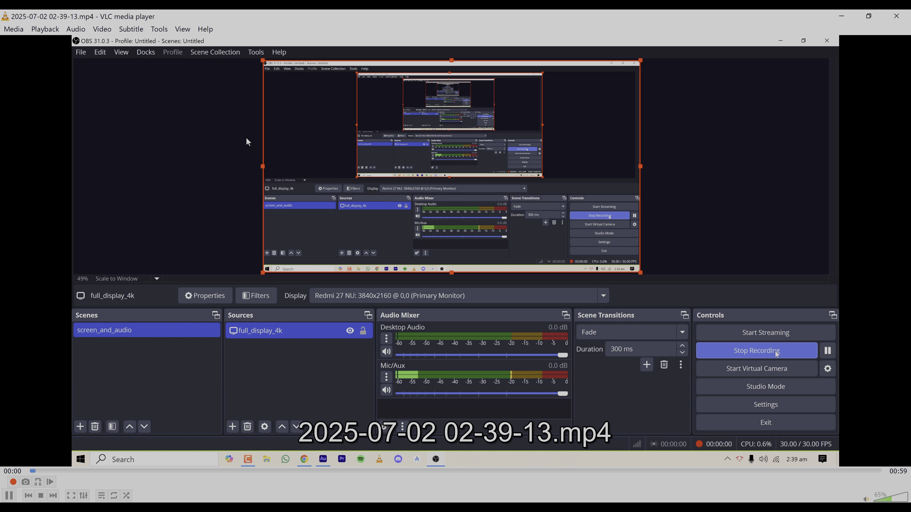
double_click(351, 145)
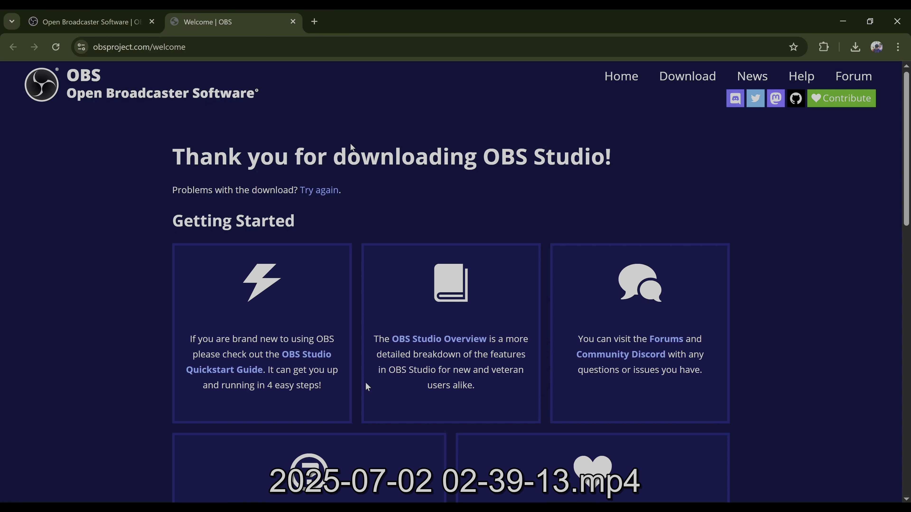
key(Right)
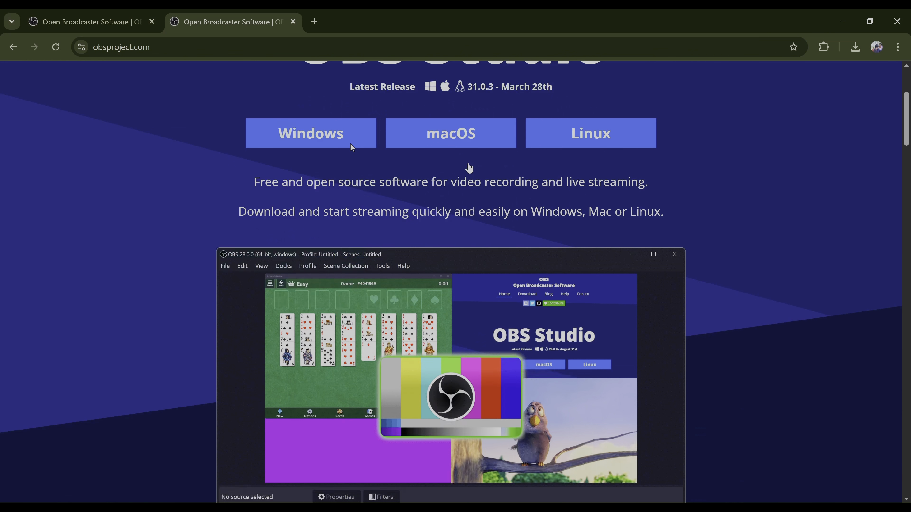
key(Right)
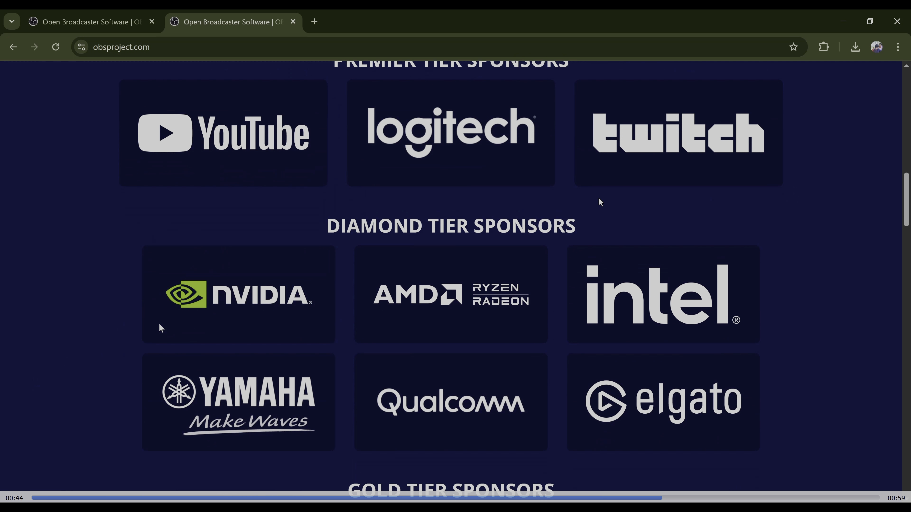
key(Escape)
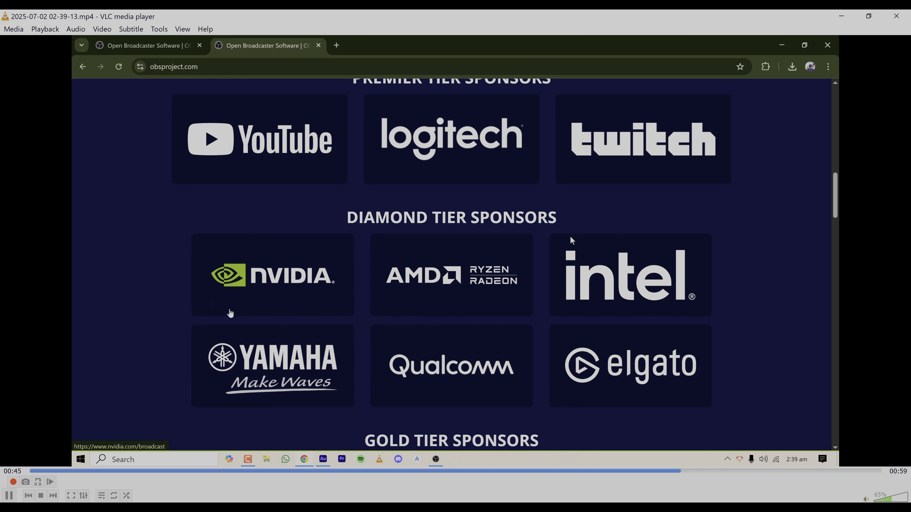
click(895, 20)
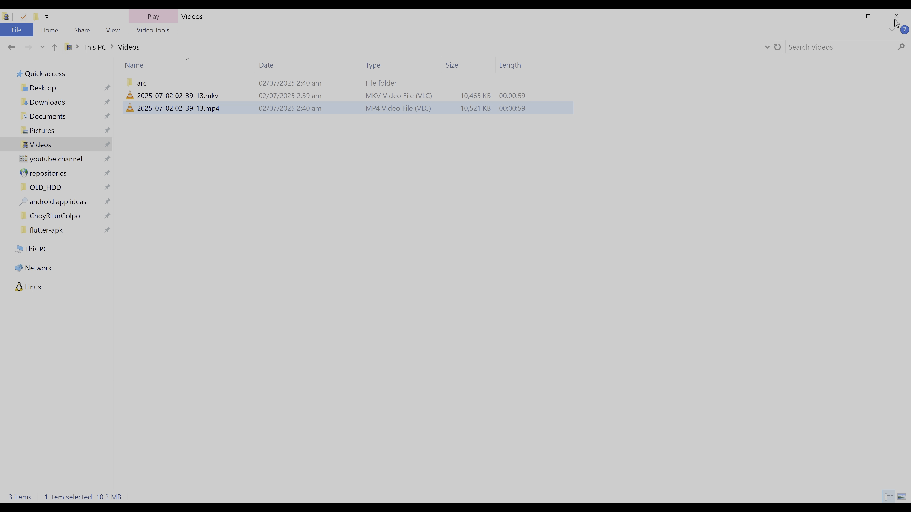
click(435, 499)
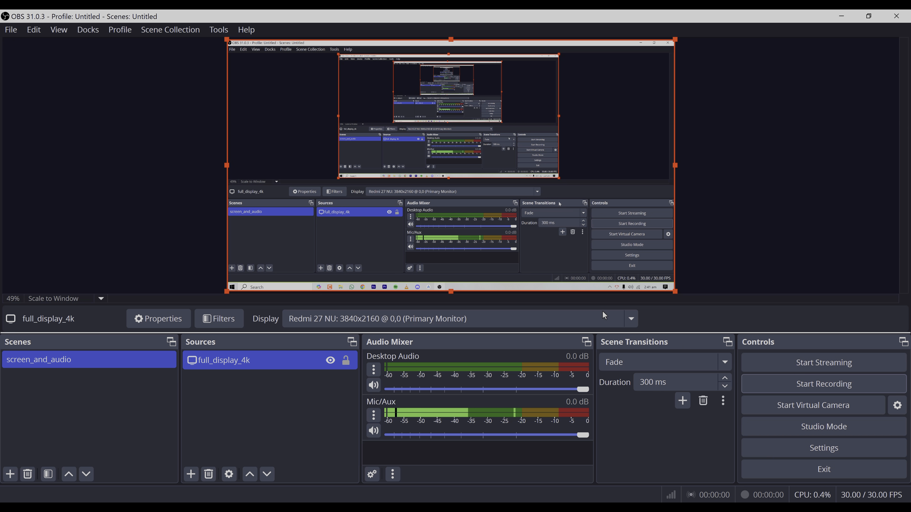